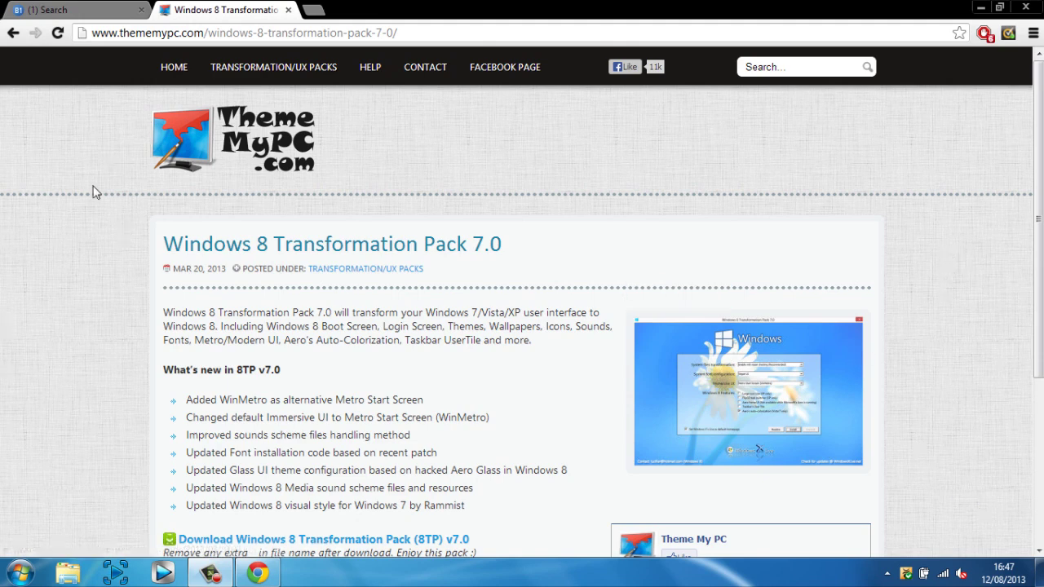
# Close the extra Search tab and start downloading 8TP7.zip from the Download 8TP v7.0 link.
pyautogui.click(141, 9)
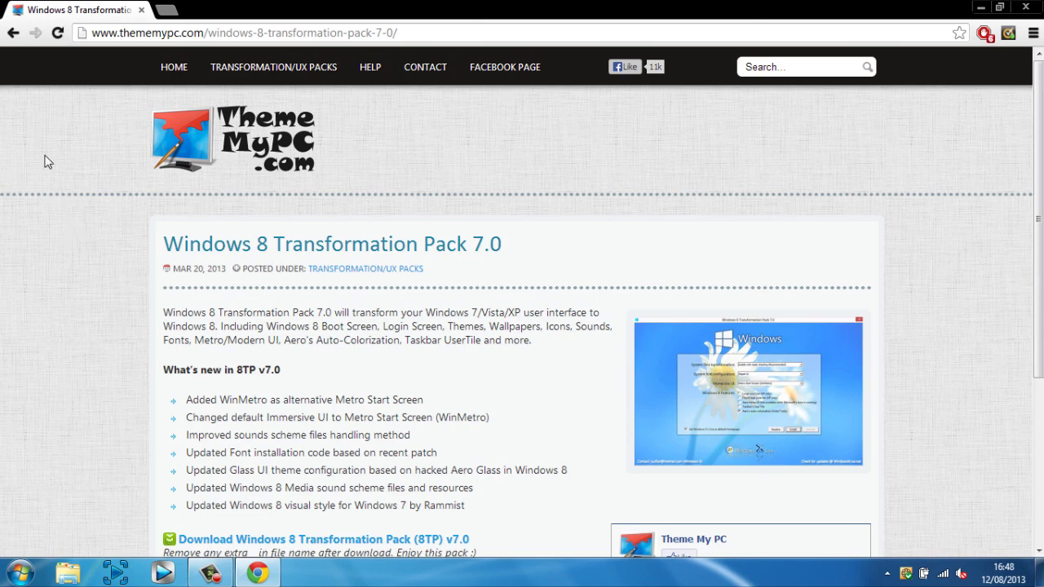
pyautogui.scroll(-2, 42, 172)
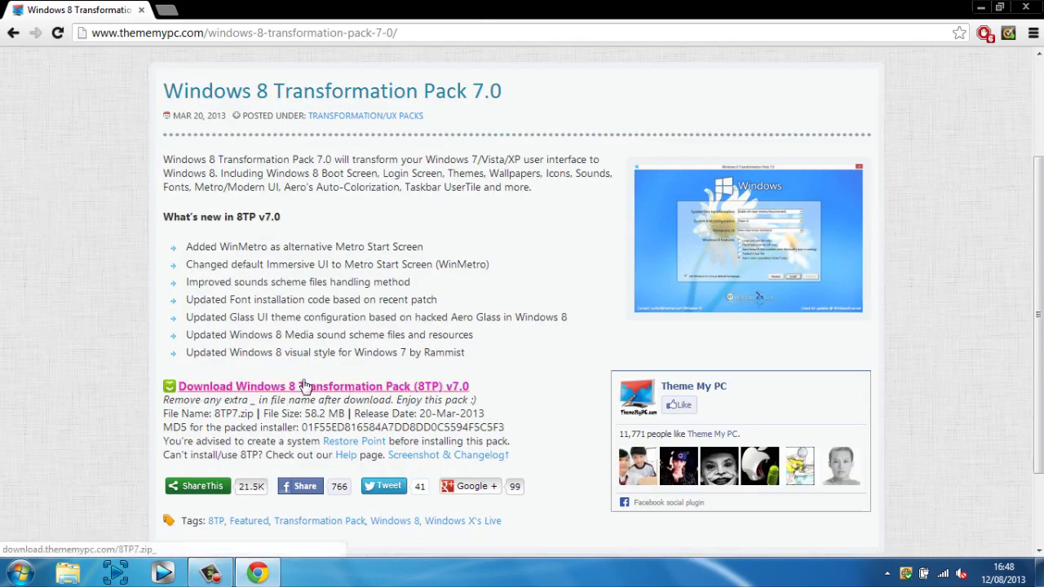
pyautogui.click(249, 394)
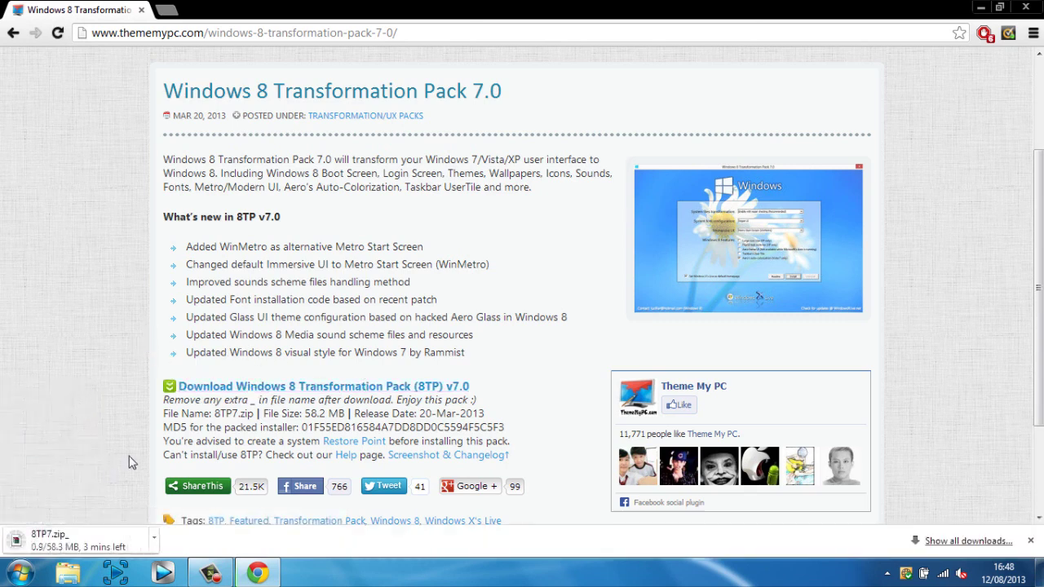
# Cancel the 8TP7.zip download and close the downloads bar.
pyautogui.click(153, 538)
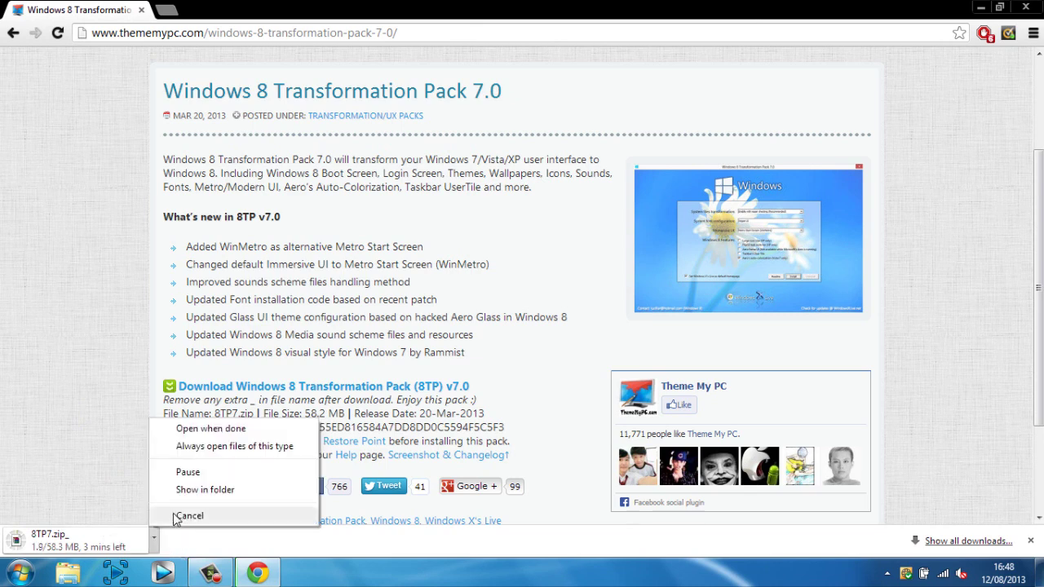
pyautogui.click(188, 516)
pyautogui.click(1030, 541)
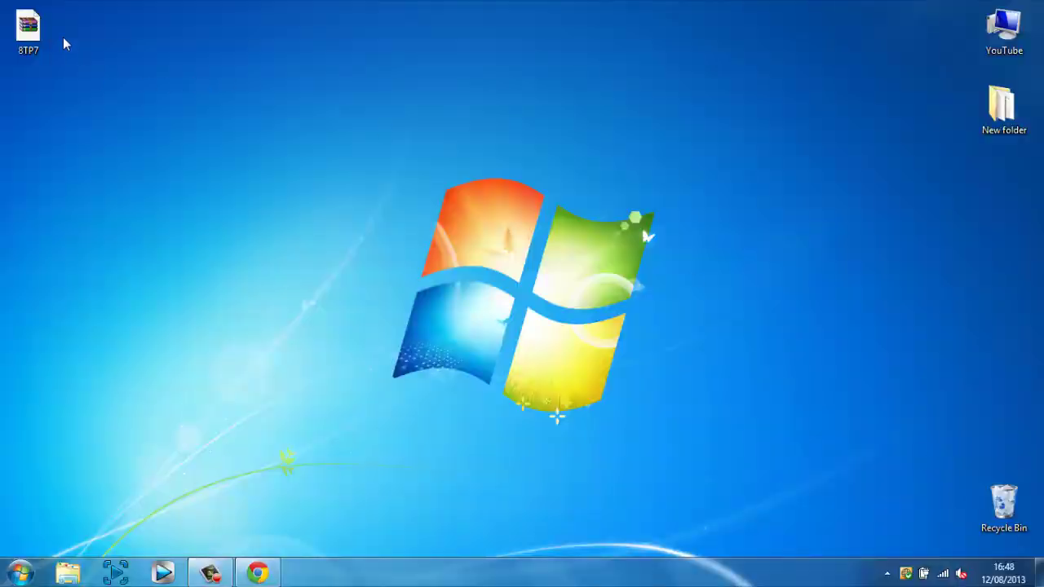
# Move the 8TP7 archive to the desktop centre beside the Windows logo and try opening it.
pyautogui.moveTo(28, 37); pyautogui.dragTo(478, 166)
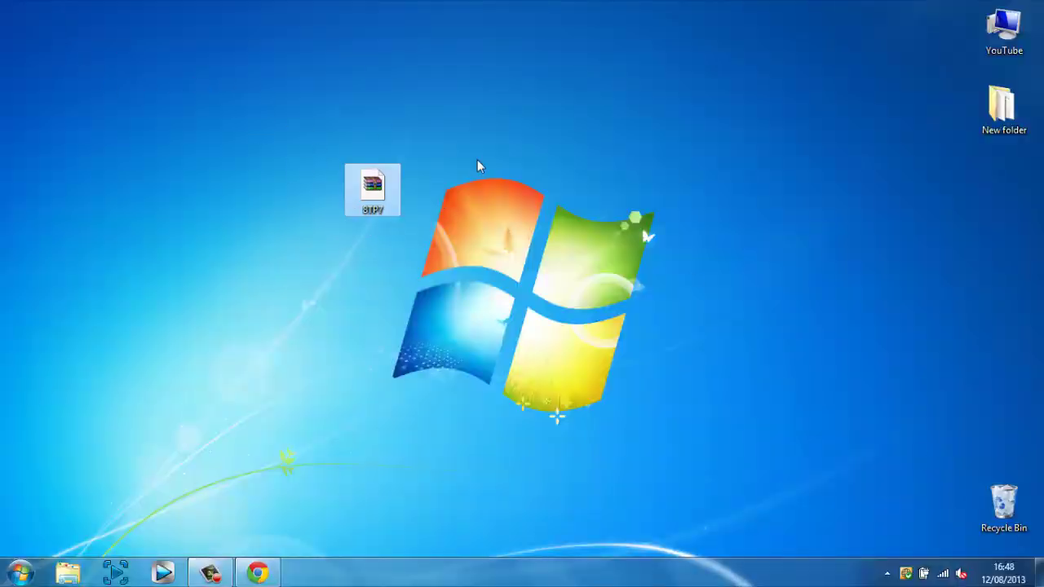
pyautogui.moveTo(372, 189); pyautogui.dragTo(430, 269)
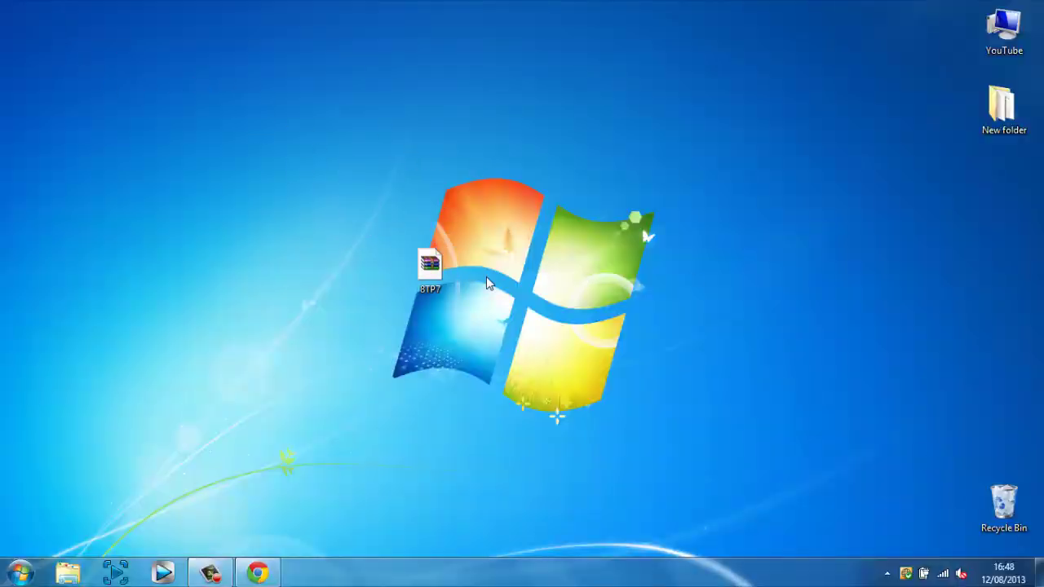
pyautogui.moveTo(424, 284)
pyautogui.doubleClick(446, 271)
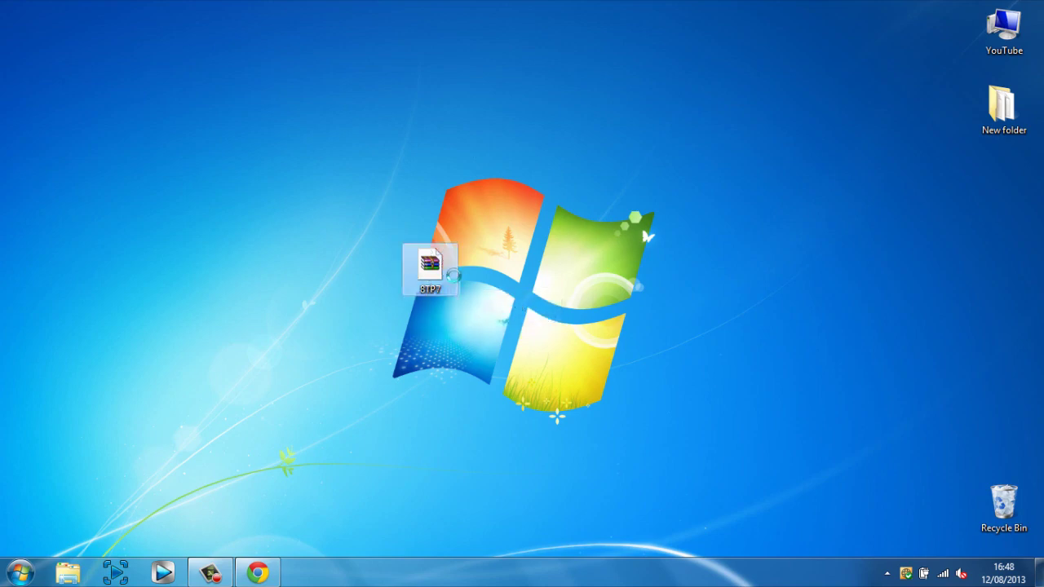
# Open the 8TP7 archive with WinRAR, dismiss the licence reminder, and run the installer exe.
pyautogui.rightClick(442, 263)
pyautogui.click(467, 295)
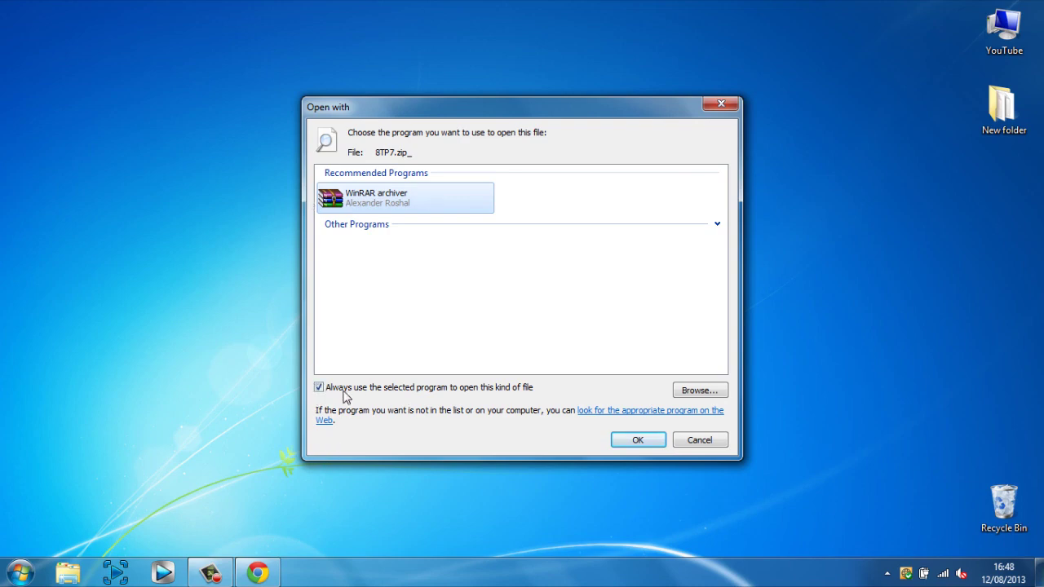
pyautogui.click(634, 441)
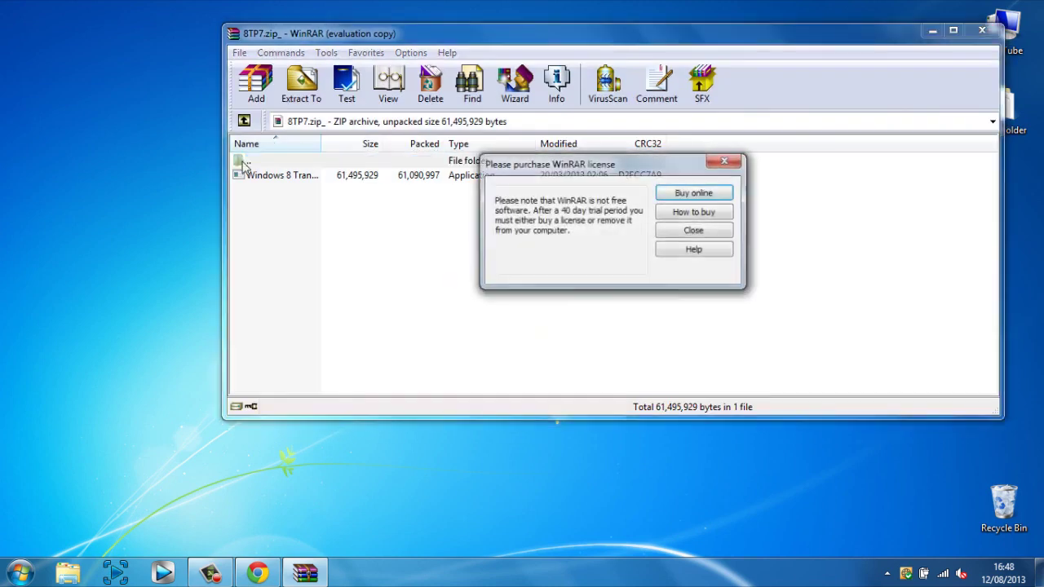
pyautogui.click(726, 162)
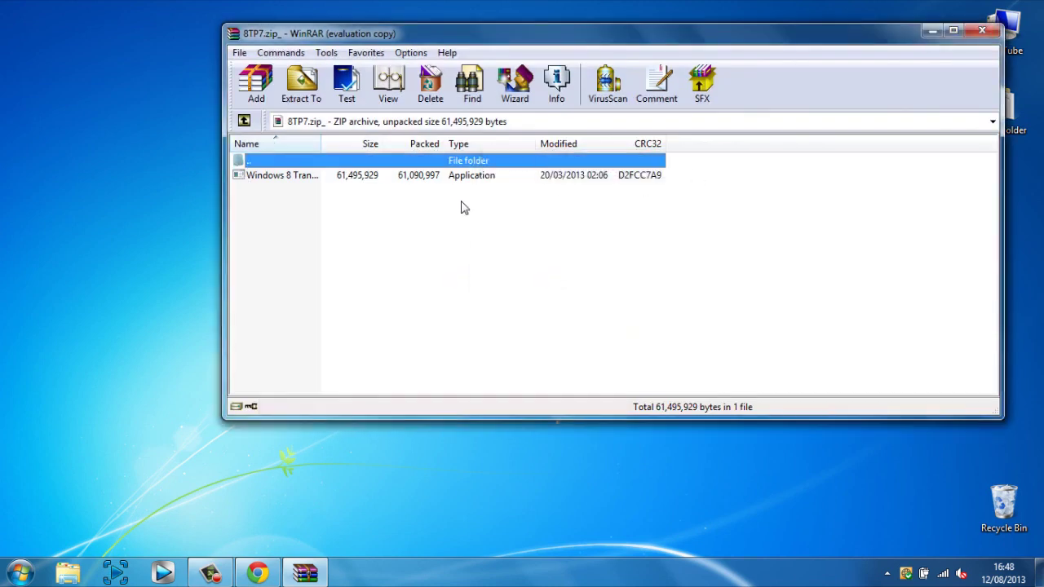
pyautogui.doubleClick(285, 182)
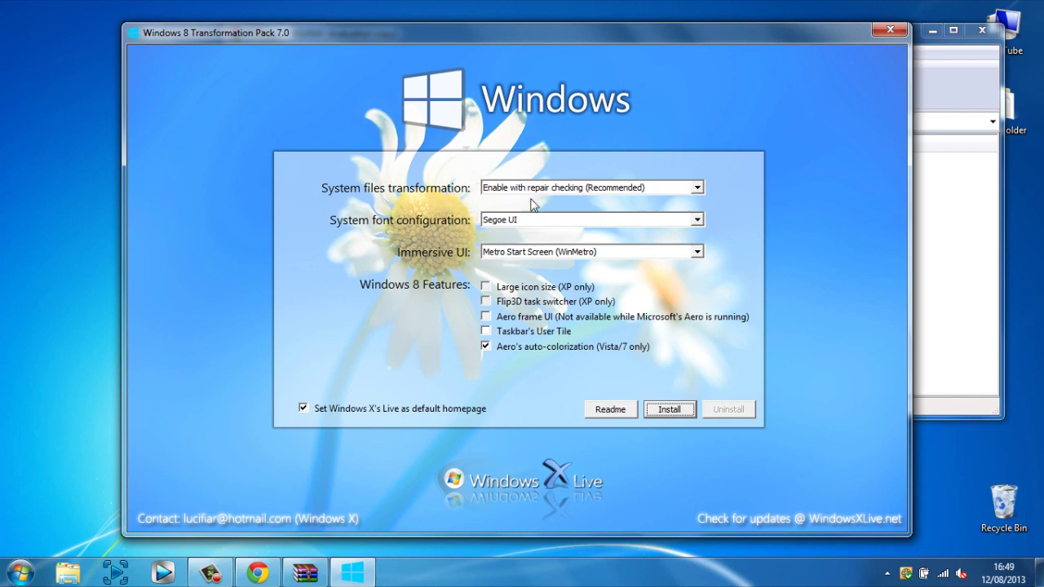
# Keep Segoe UI as the system font and set Immersive UI to Metro Start Screen (Newgen).
pyautogui.click(526, 226)
pyautogui.click(530, 226)
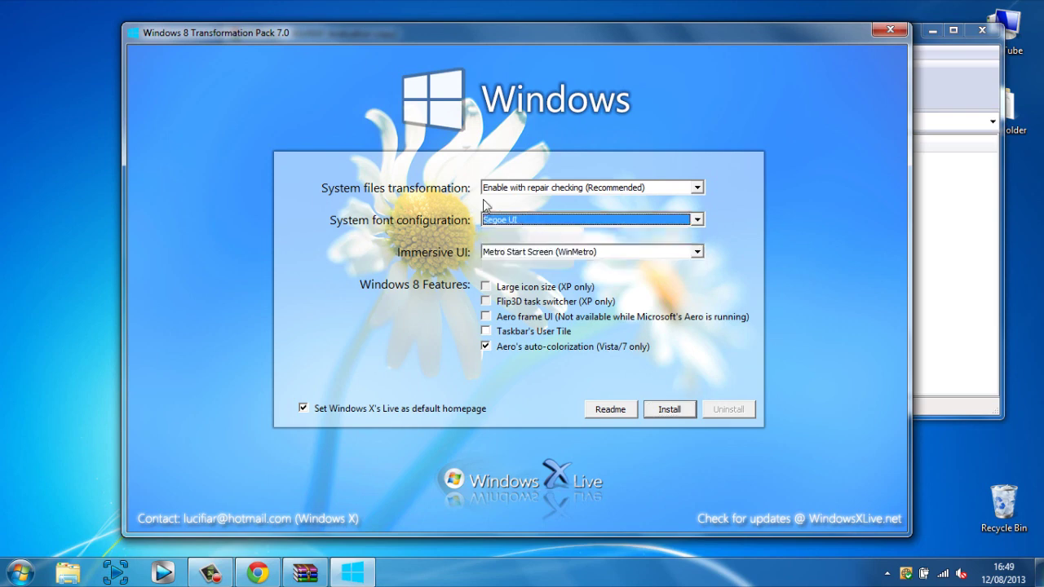
pyautogui.click(528, 253)
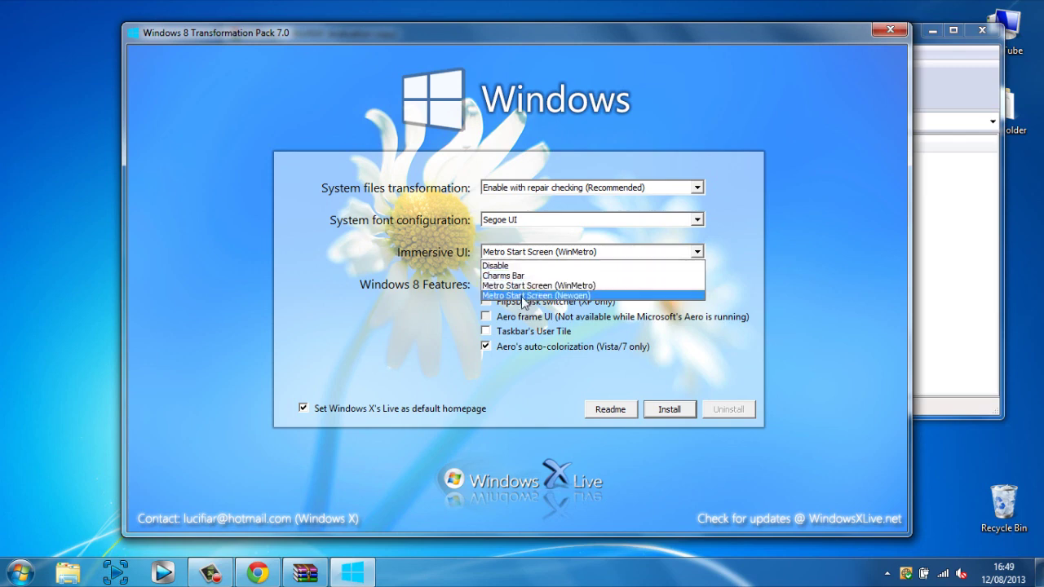
pyautogui.click(523, 296)
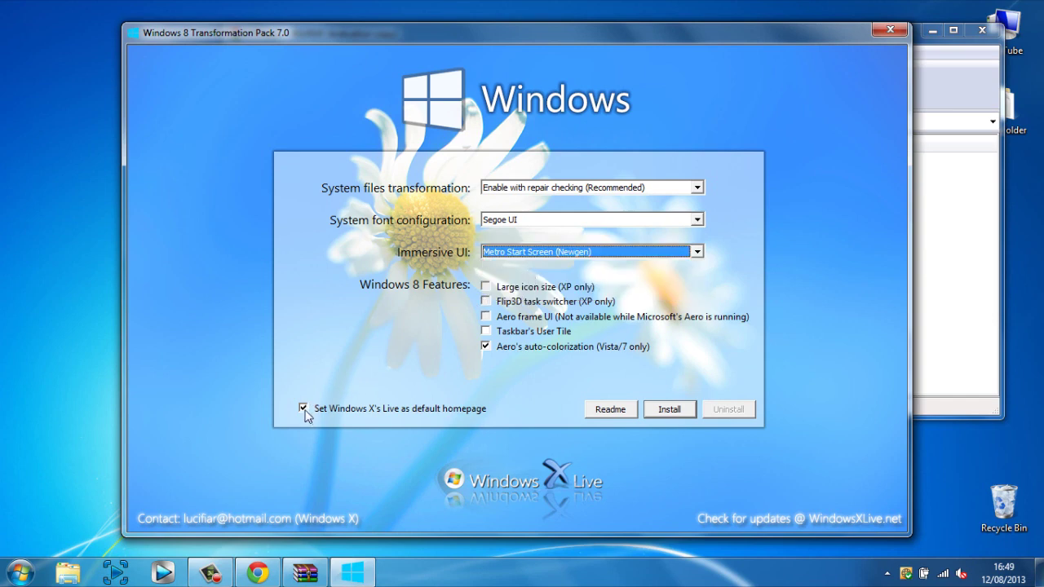
# Untick Windows X's Live as default homepage, start the install, and close WinRAR.
pyautogui.click(303, 410)
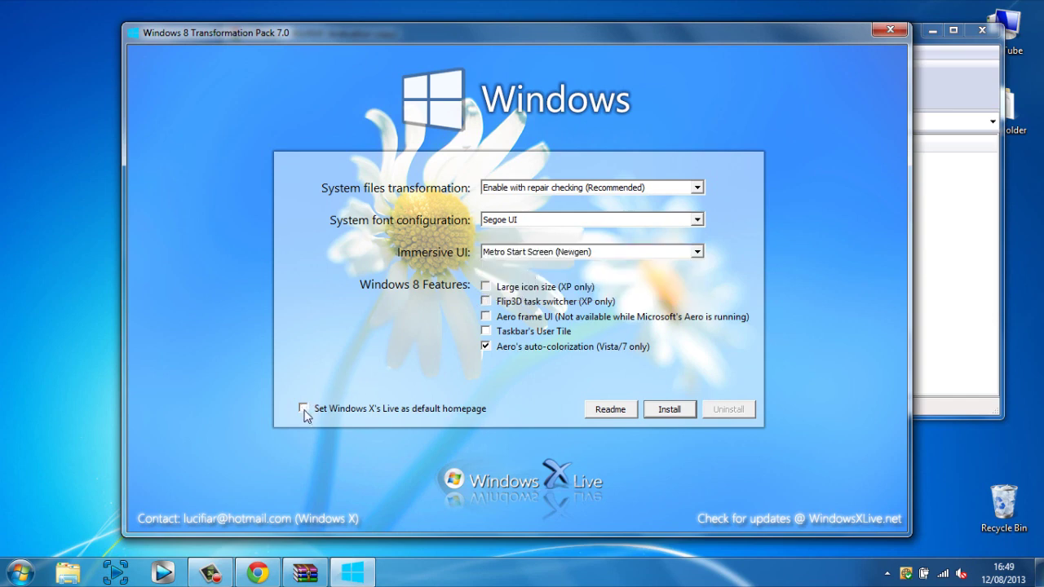
pyautogui.click(684, 409)
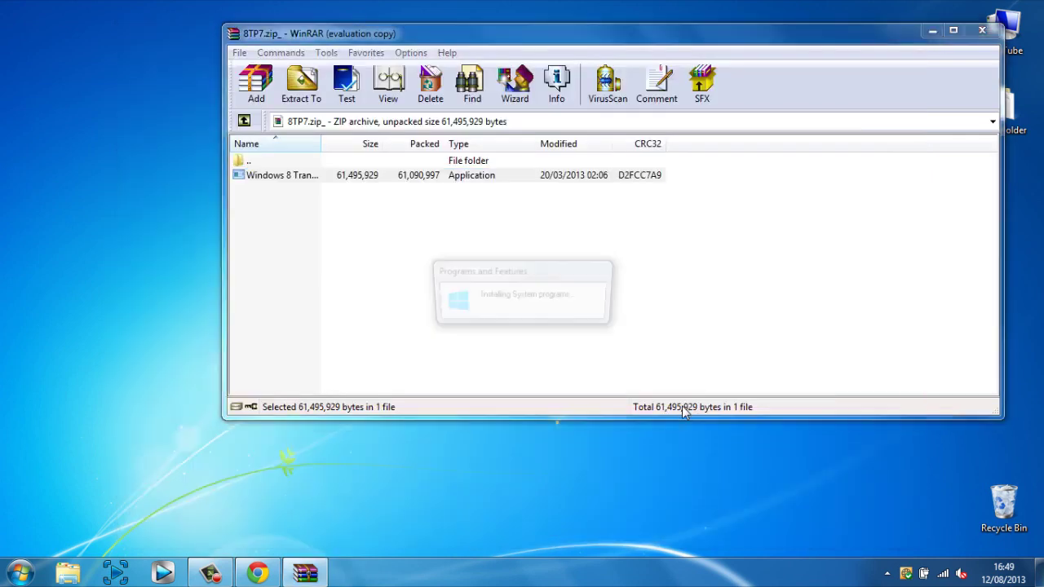
pyautogui.click(981, 30)
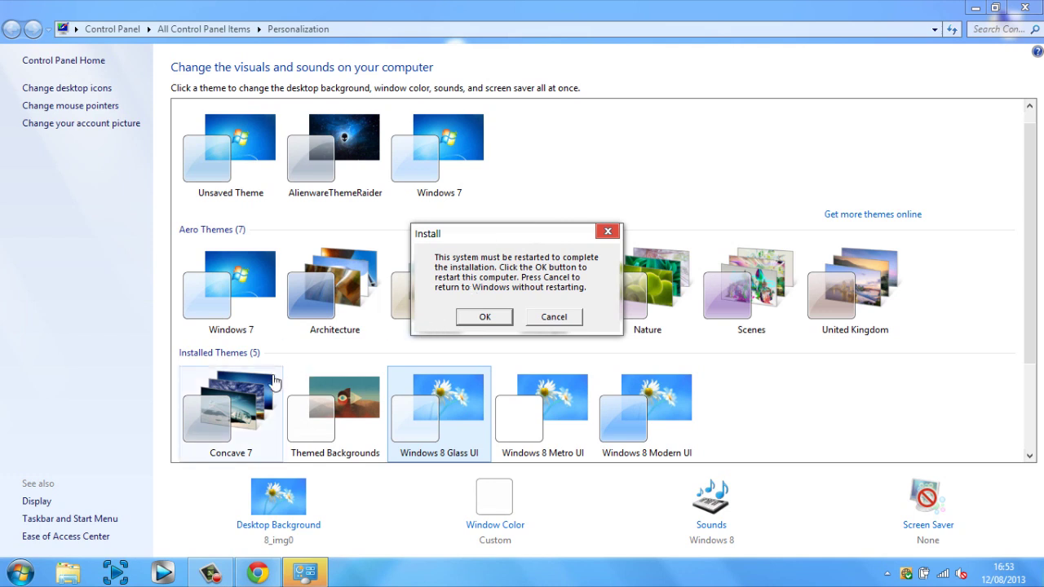
# Confirm the finished installation's prompt with OK to restart the computer.
pyautogui.click(215, 573)
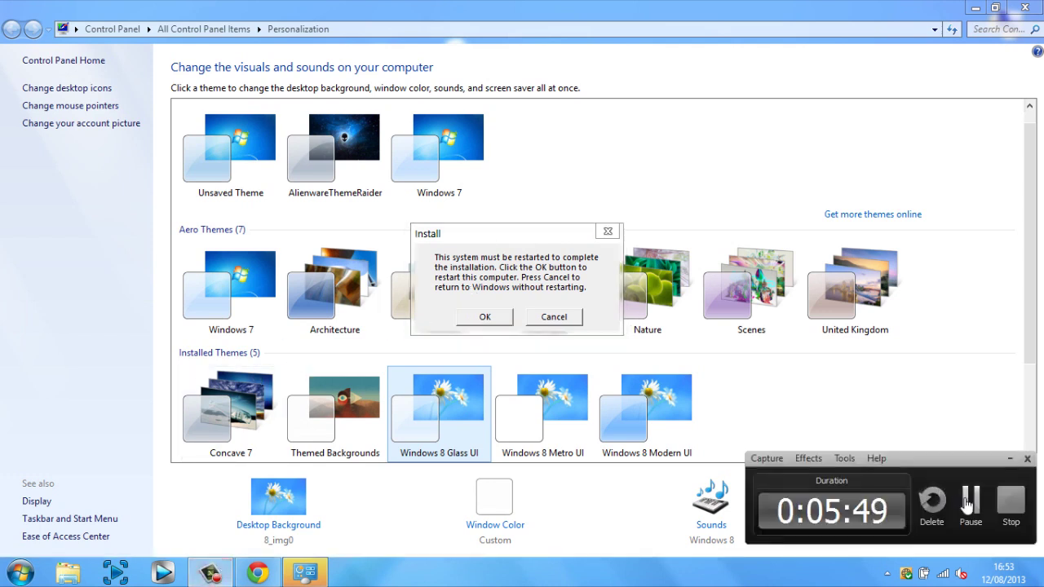
pyautogui.click(968, 505)
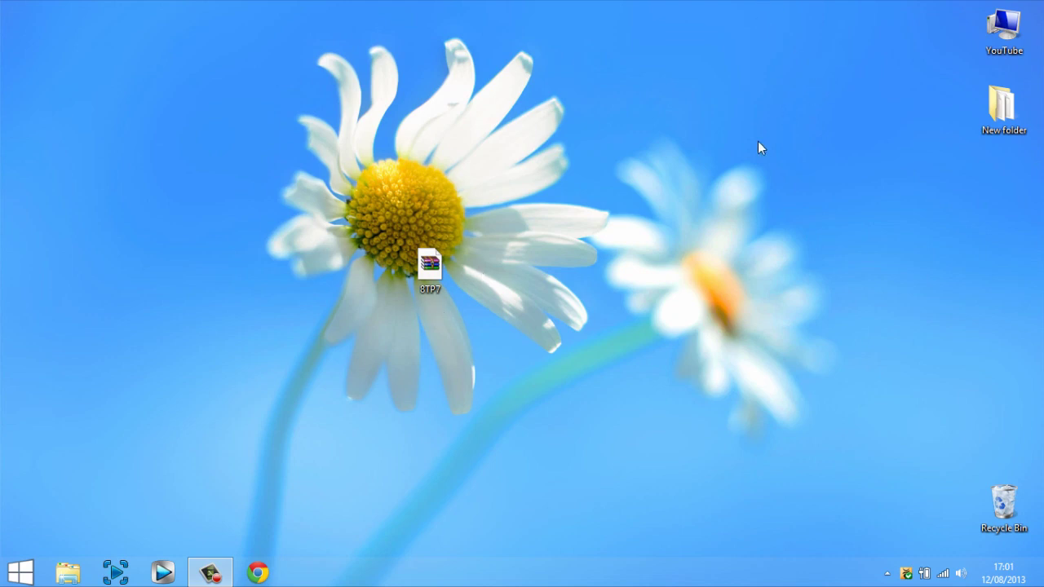
# Dismiss the Start menu and open the WinMetro Start screen from the bottom-left hot corner.
pyautogui.click(26, 576)
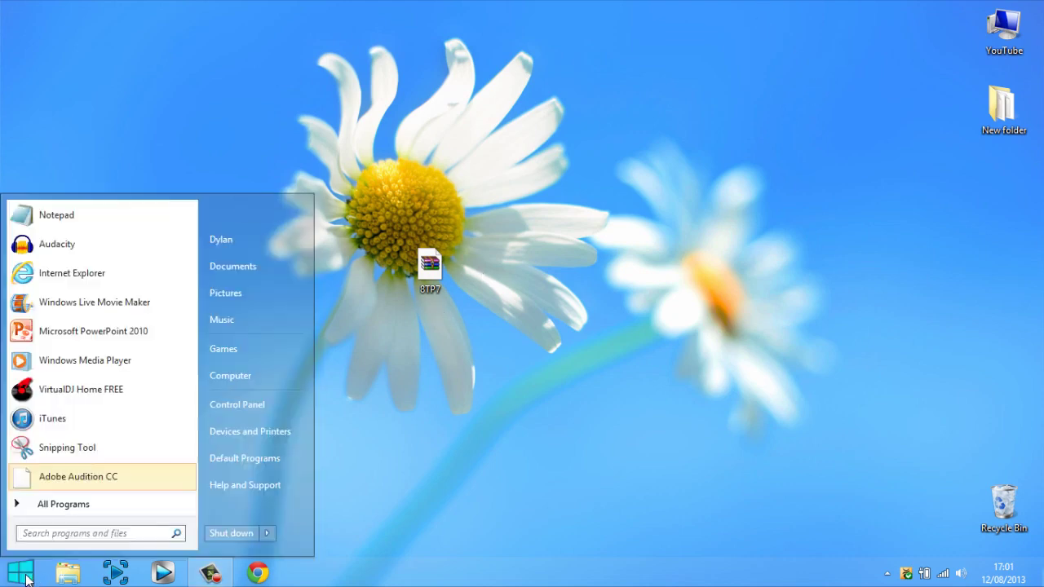
pyautogui.click(544, 418)
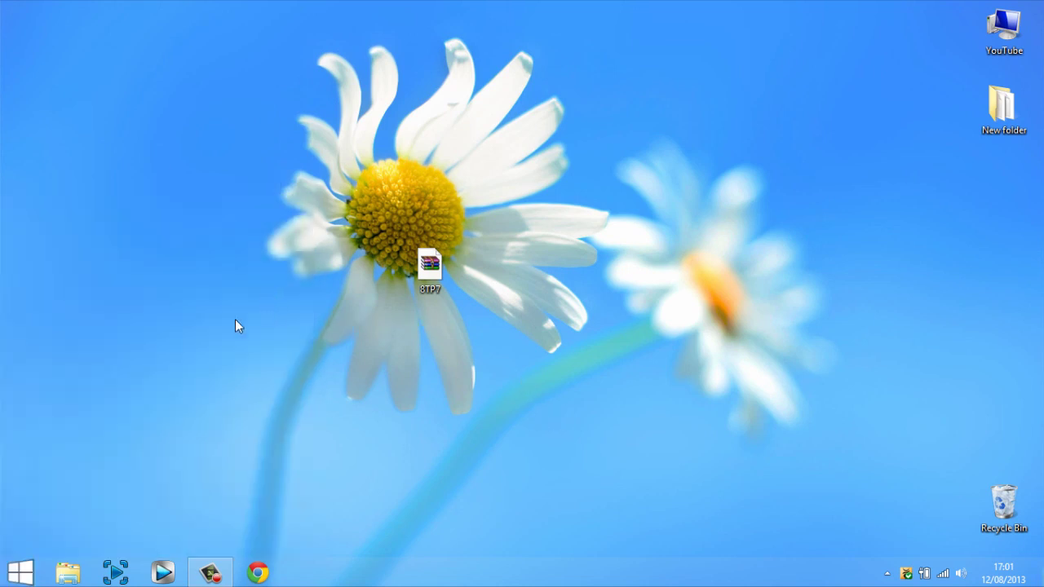
pyautogui.moveTo(2, 585)
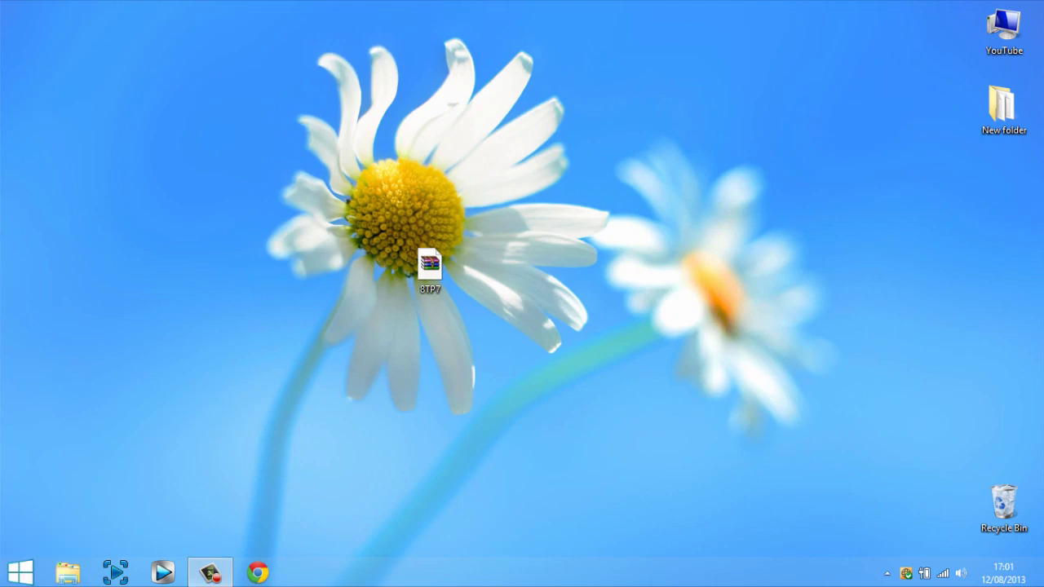
pyautogui.click(18, 547)
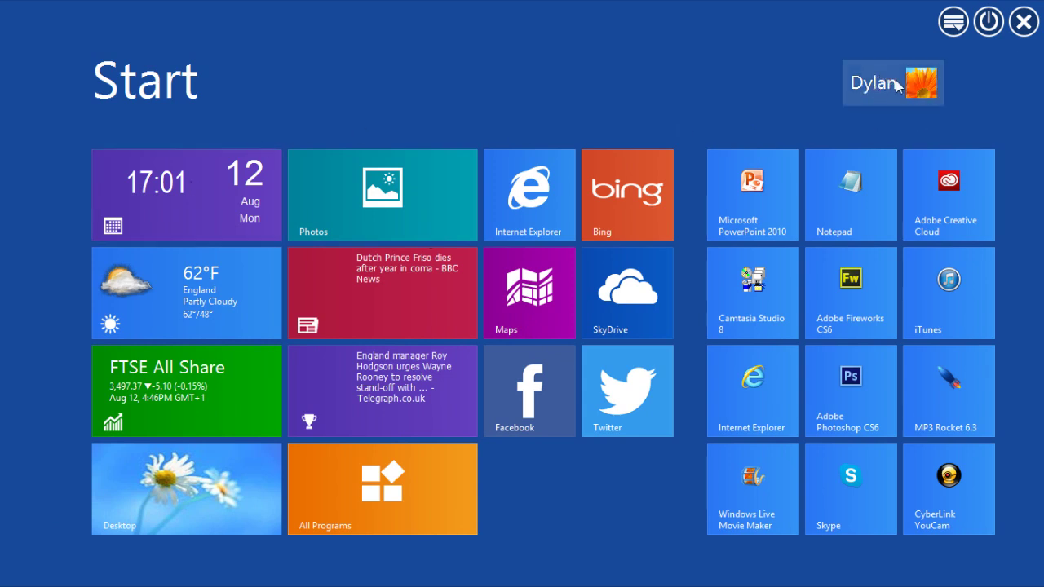
# Confirm WinMetro's Settings with OK, then close the tiled Start screen with its X button.
pyautogui.click(954, 24)
pyautogui.click(938, 37)
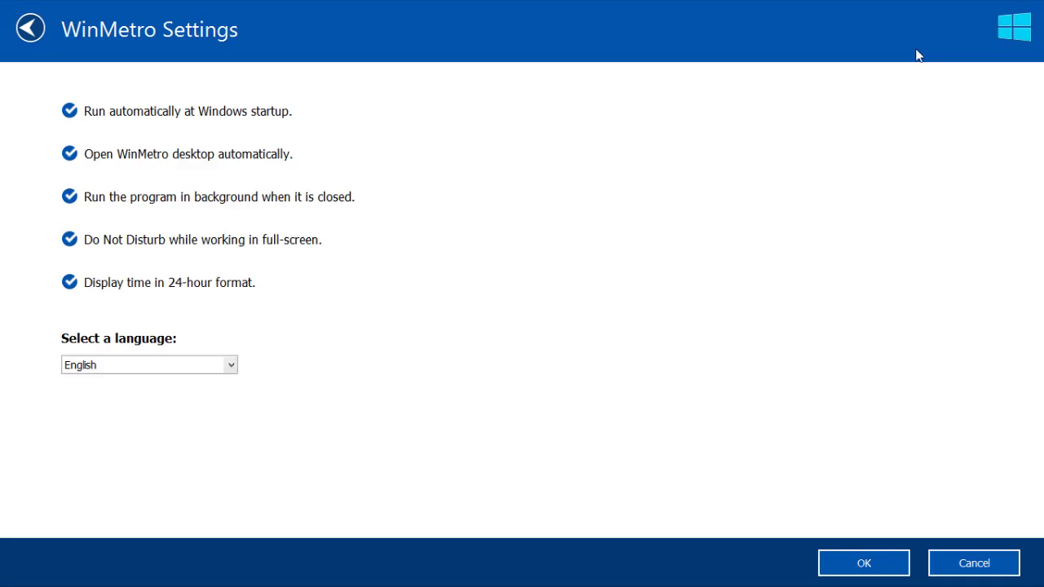
pyautogui.click(854, 566)
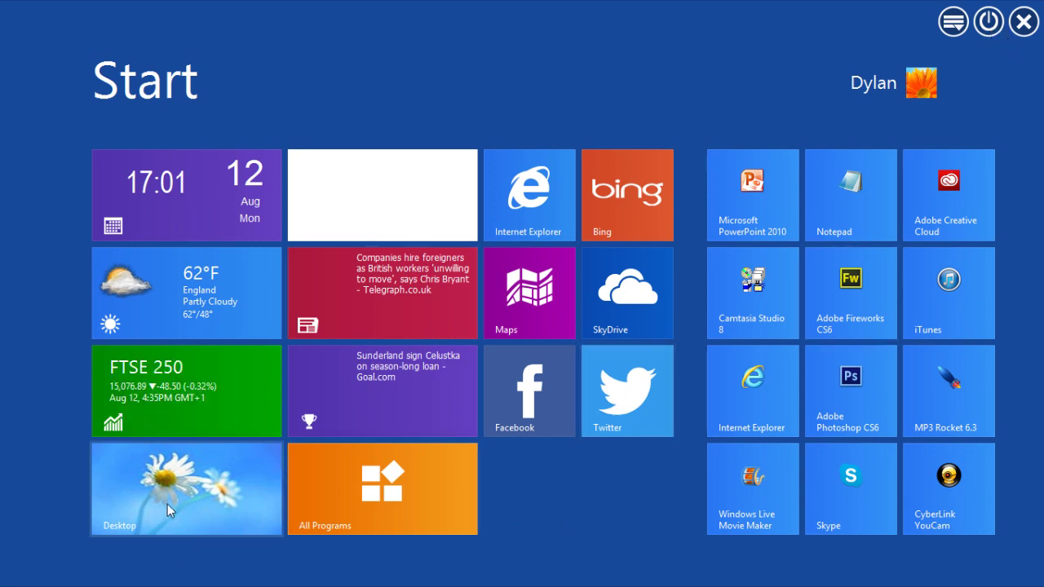
pyautogui.click(1024, 22)
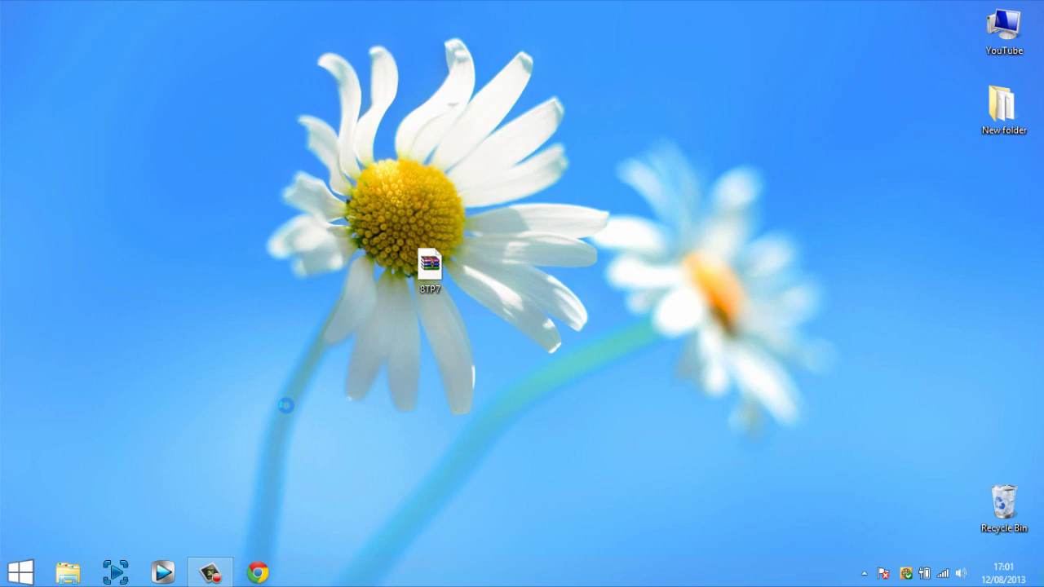
# Open Personalization from the desktop's right-click menu.
pyautogui.rightClick(275, 397)
pyautogui.click(315, 388)
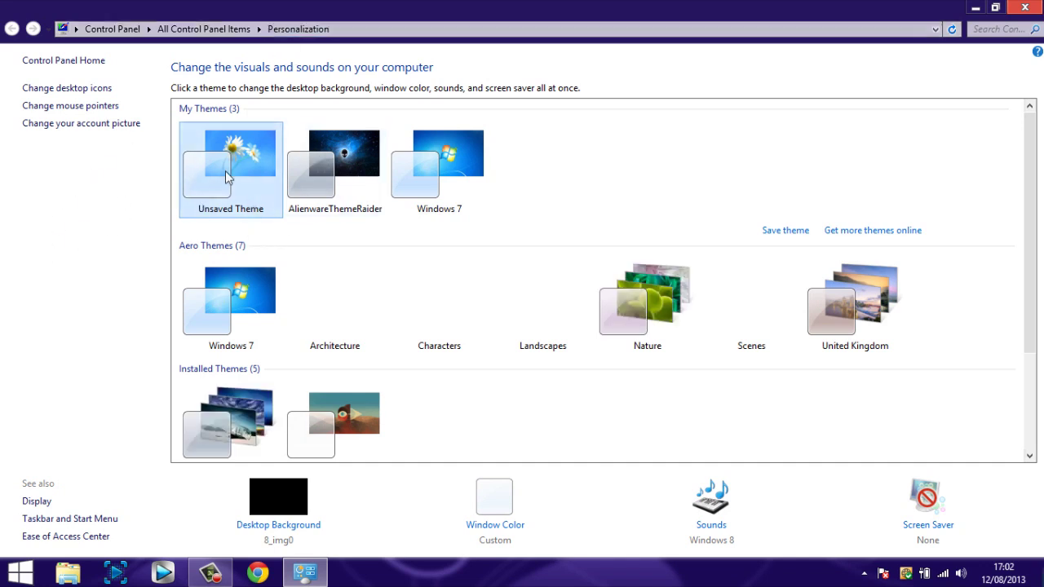
pyautogui.scroll(-2, 245, 192)
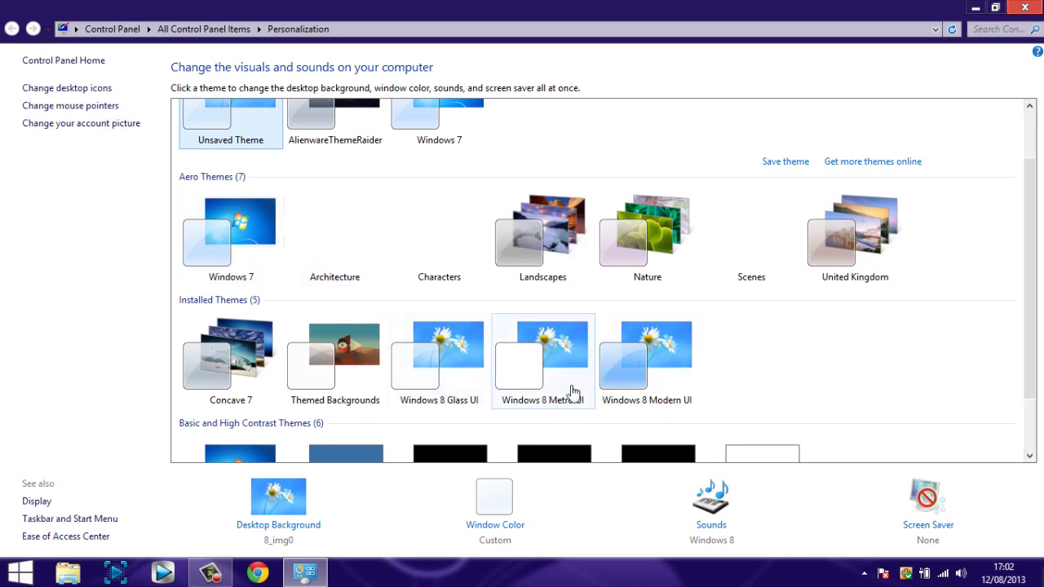
pyautogui.click(1042, 586)
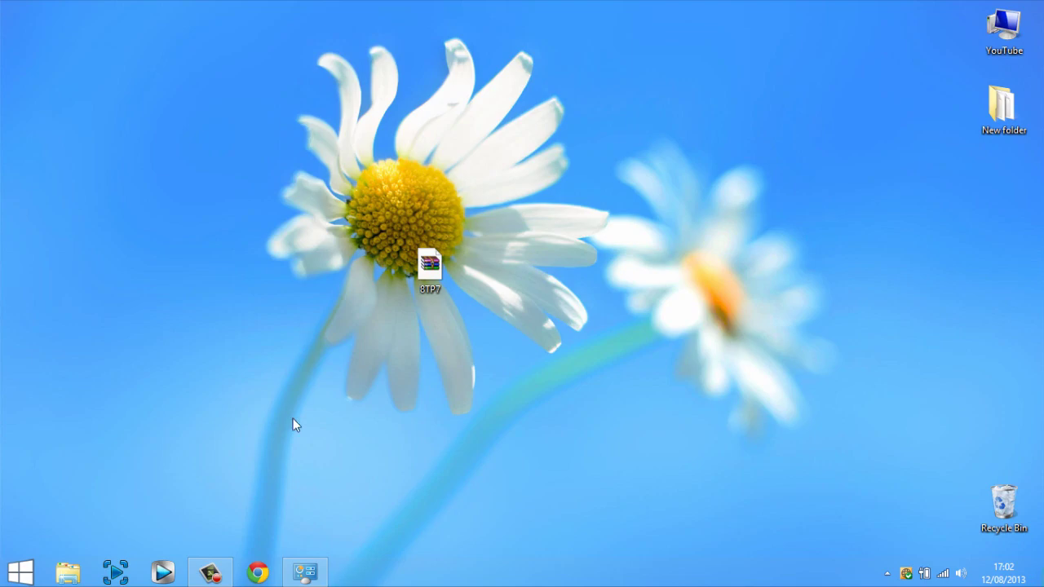
pyautogui.click(305, 573)
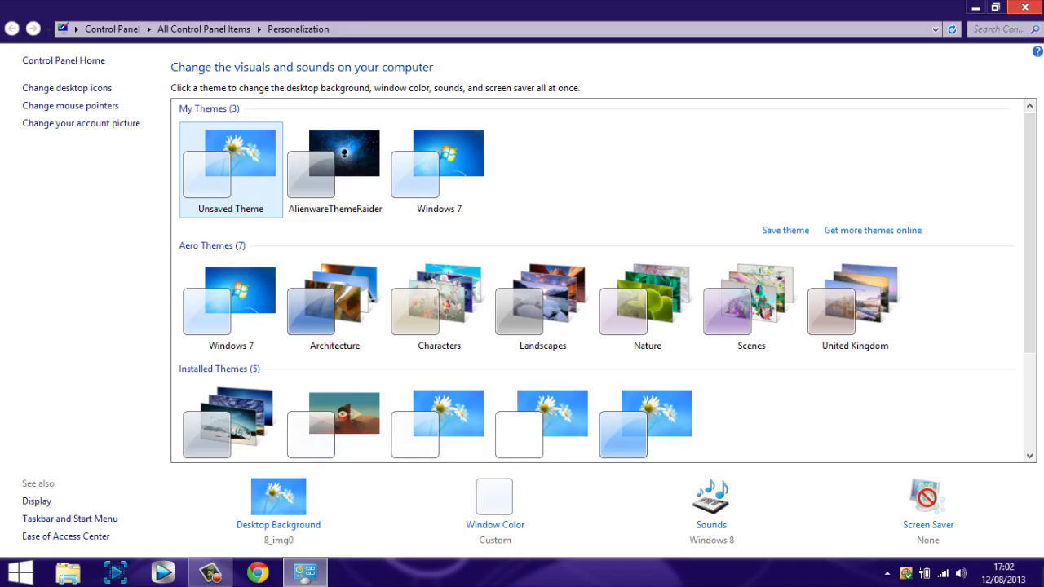
# Apply the Windows 8 Modern UI theme from Installed Themes and close Personalization.
pyautogui.scroll(-2, 455, 391)
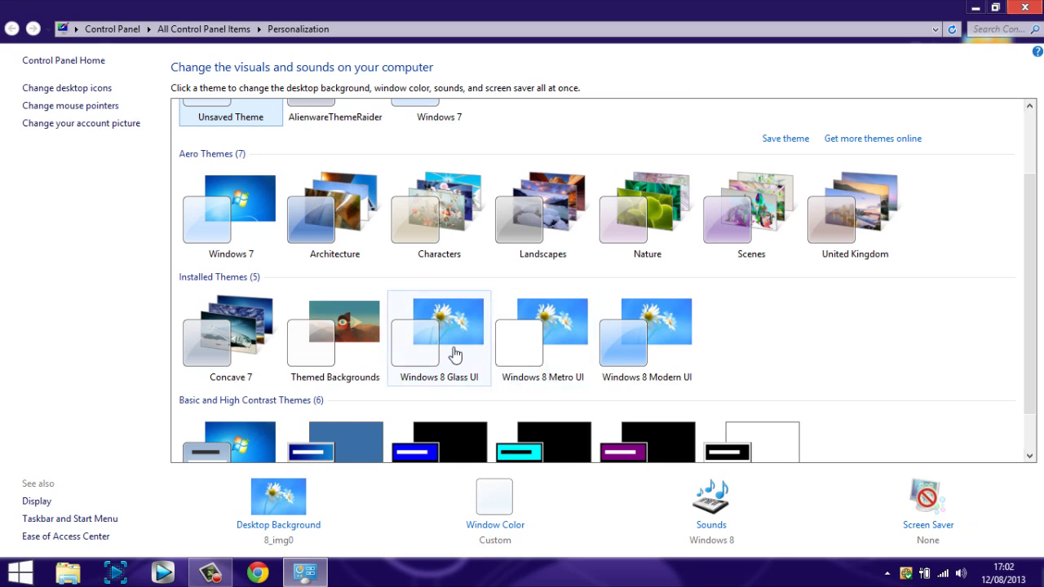
pyautogui.click(653, 358)
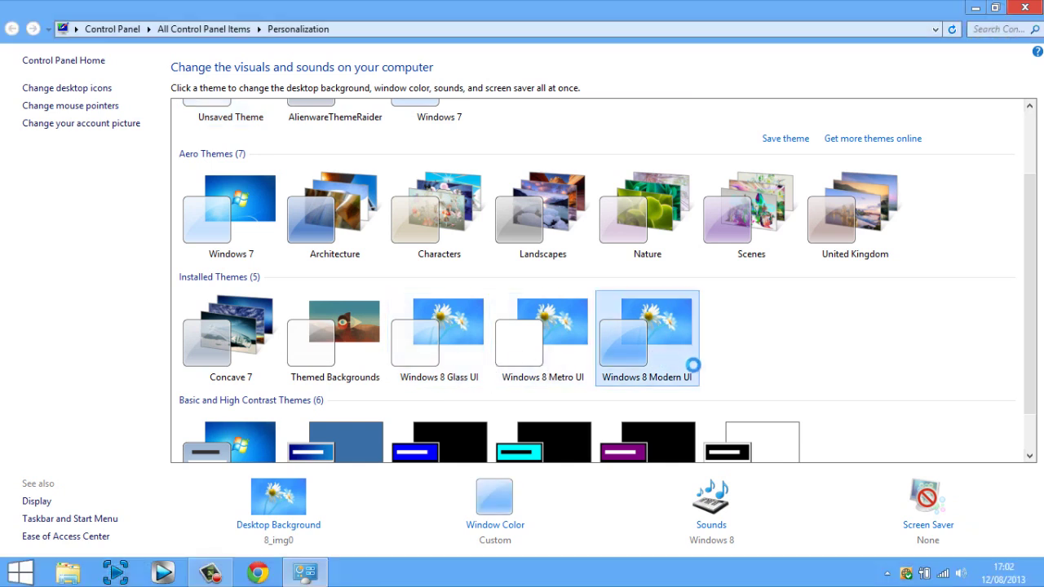
pyautogui.click(1024, 7)
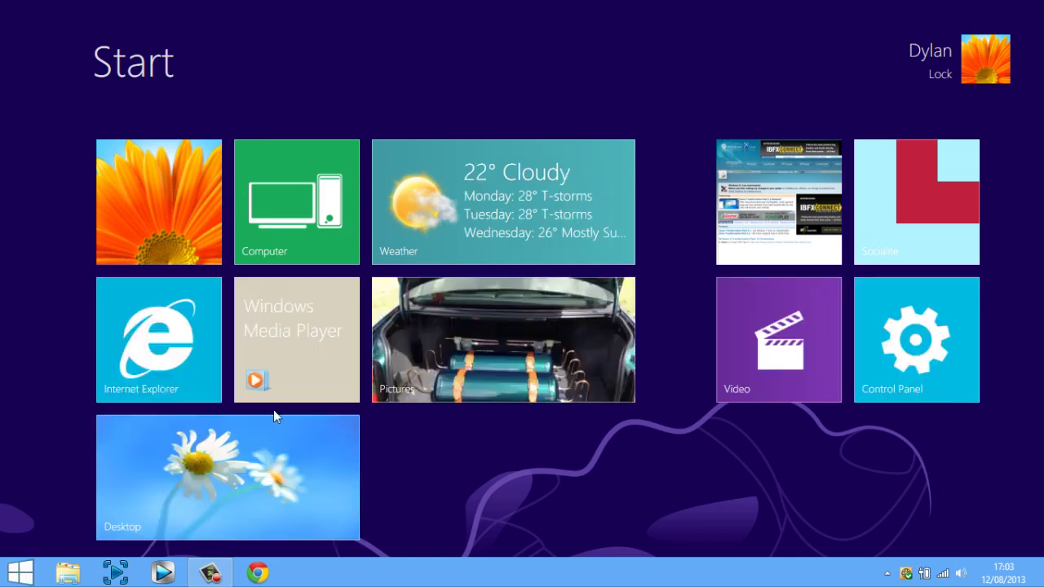
# Scroll through the Newgen Start screen tiles, then return via the Desktop tile.
pyautogui.moveTo(3, 584)
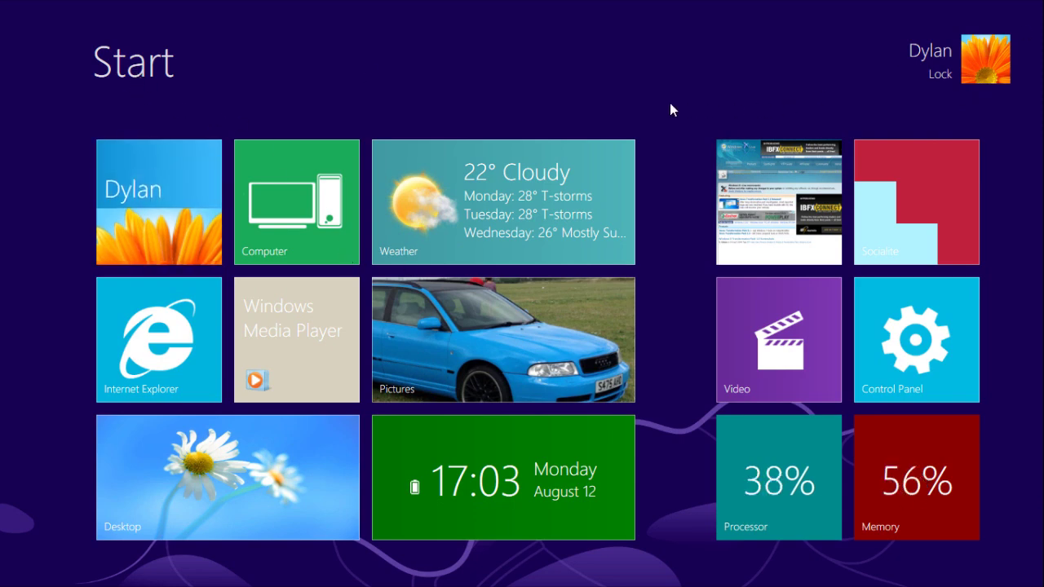
pyautogui.scroll(-1, 652, 310)
pyautogui.scroll(-4, 653, 330)
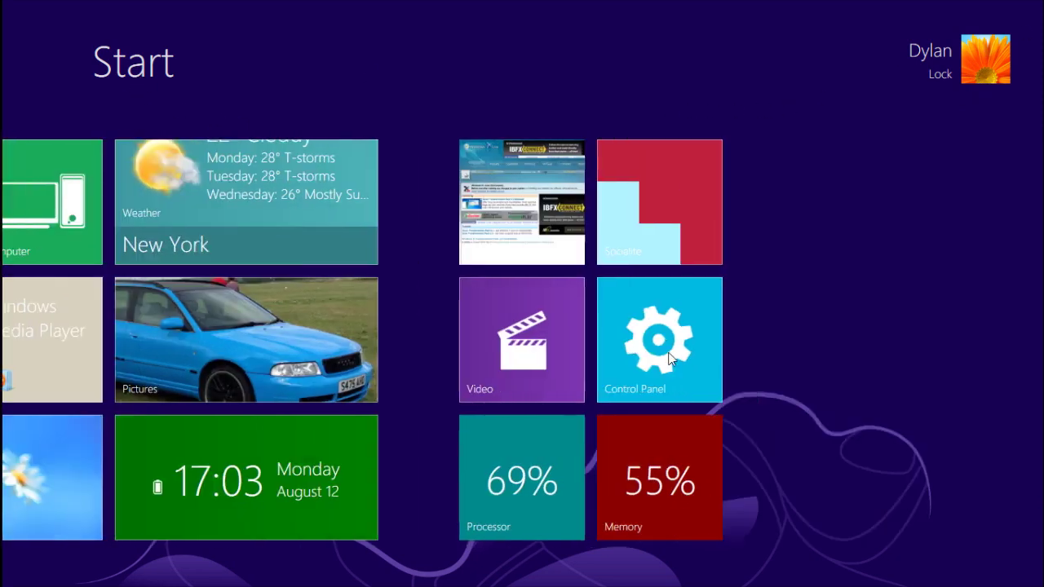
pyautogui.scroll(5, 644, 360)
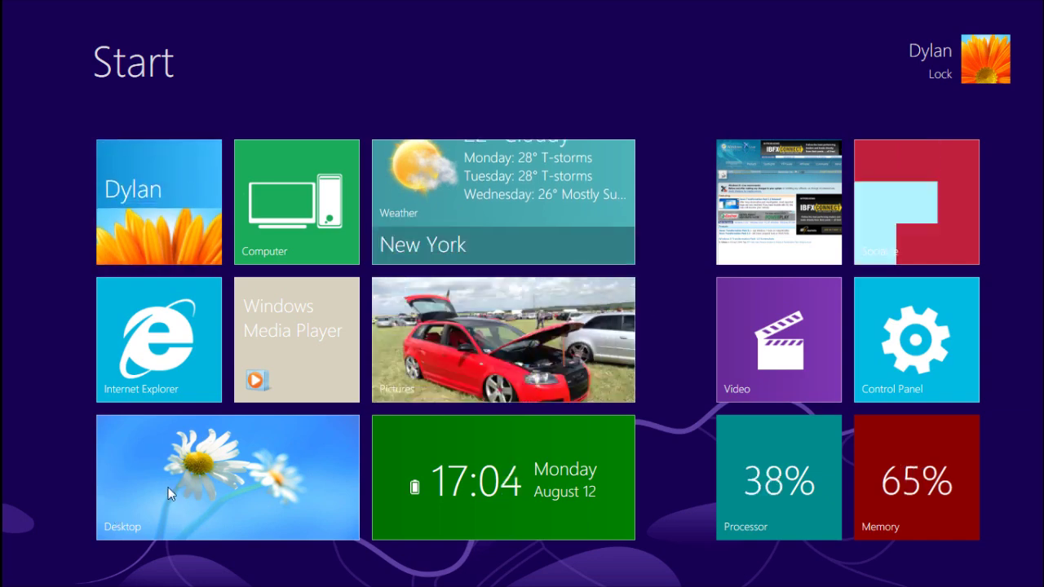
pyautogui.click(143, 508)
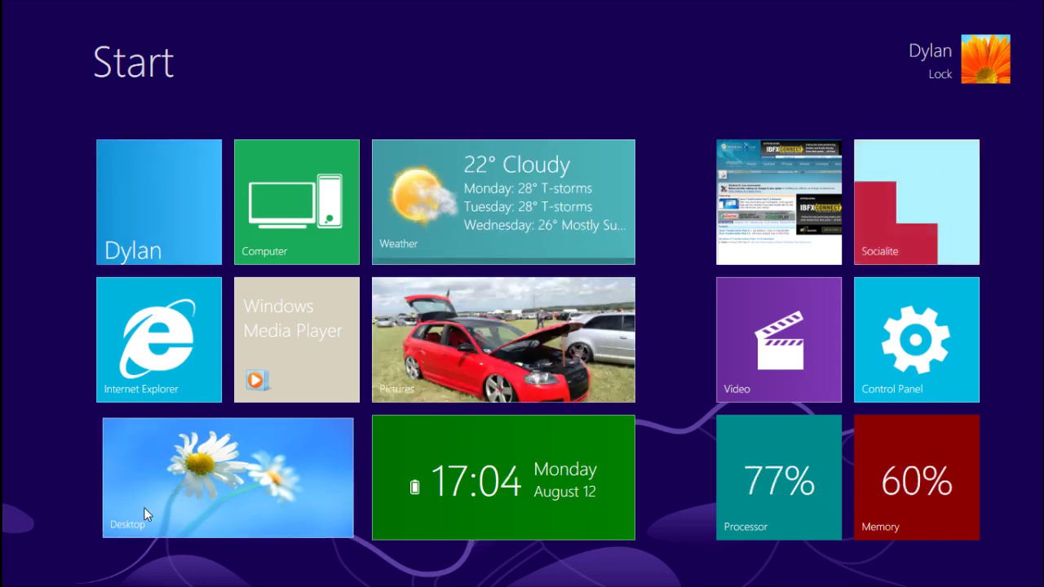